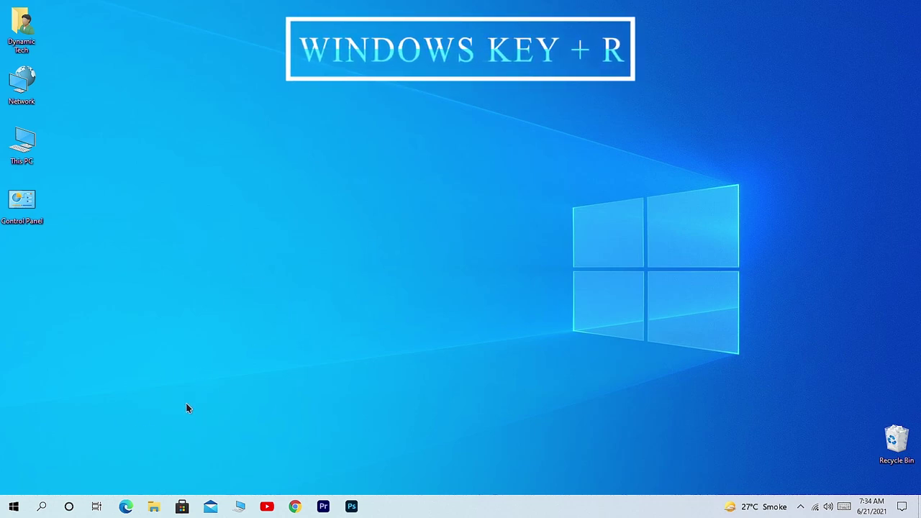
Step: Open the Windows Temp folder with the Run command temp and permanently delete all its contents
key("super+r")
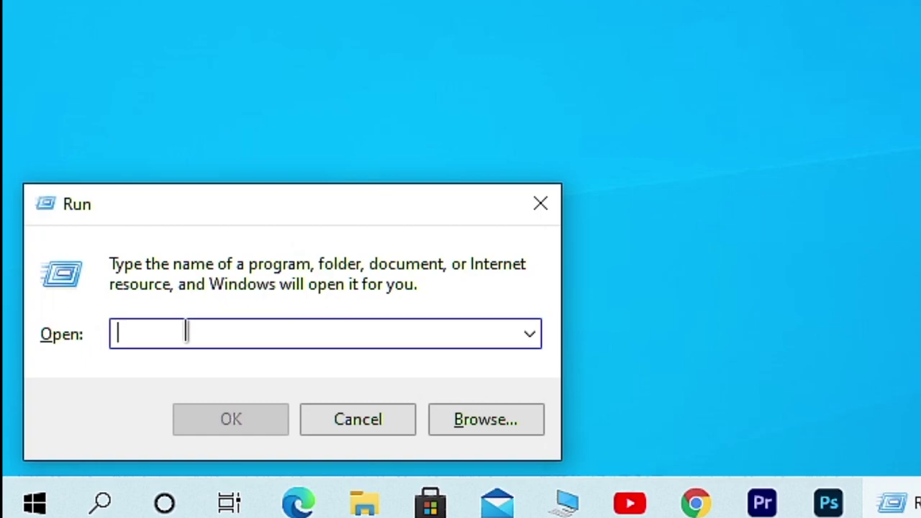
type("temp")
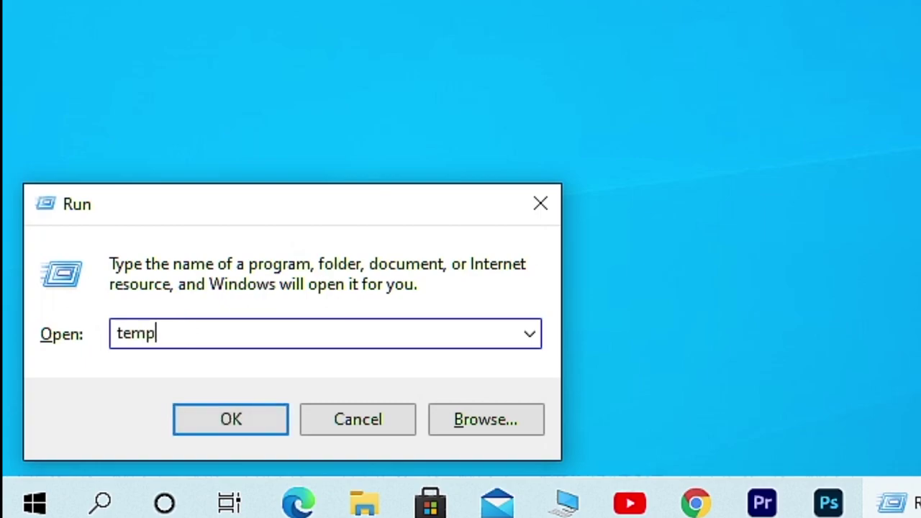
key("Return")
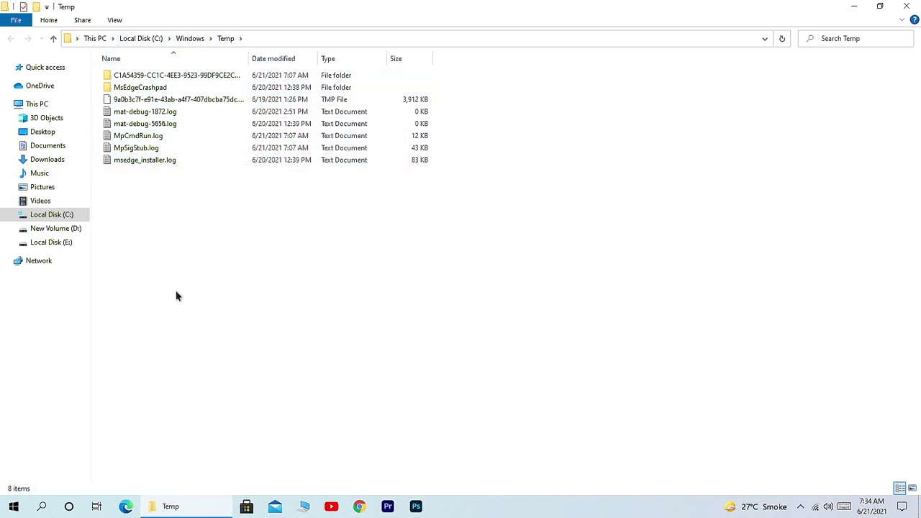
key("ctrl+a")
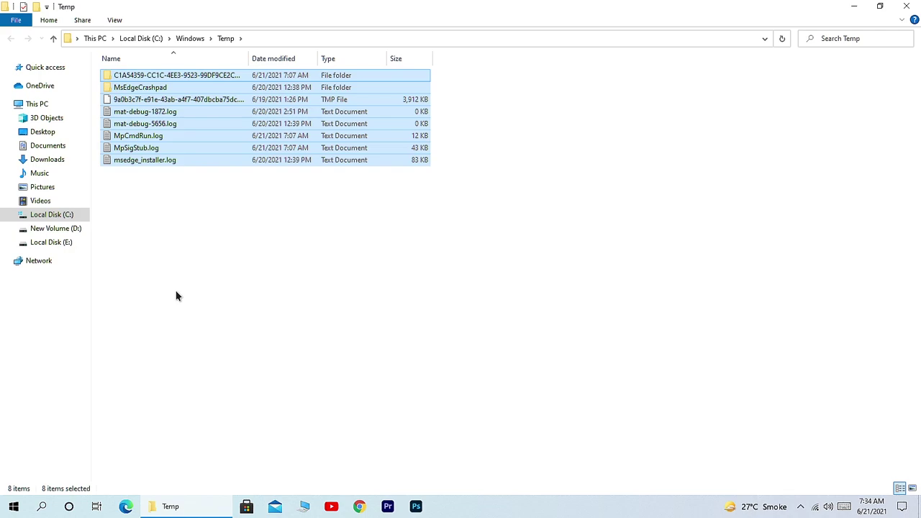
key("shift+Delete")
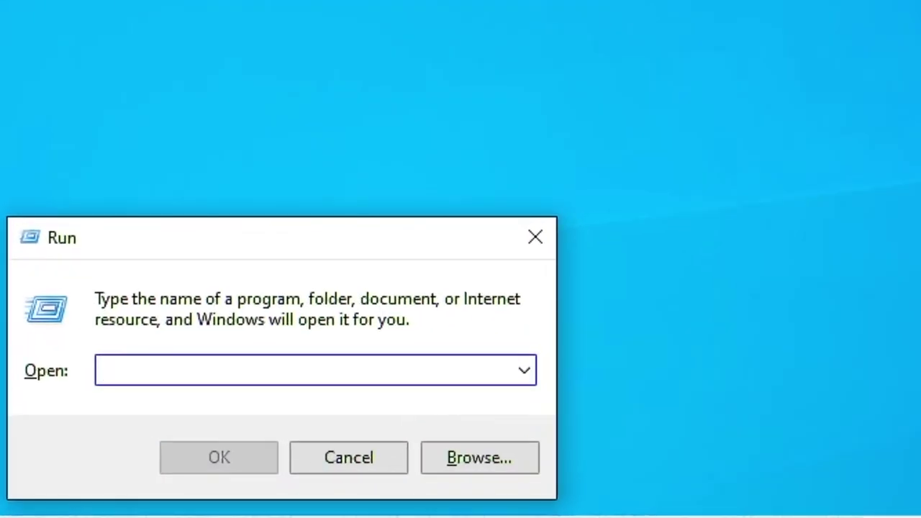
Step: Open the user's temporary folder with the Run command %temp%, permanently delete everything in it, and return to the desktop
type("%temp%")
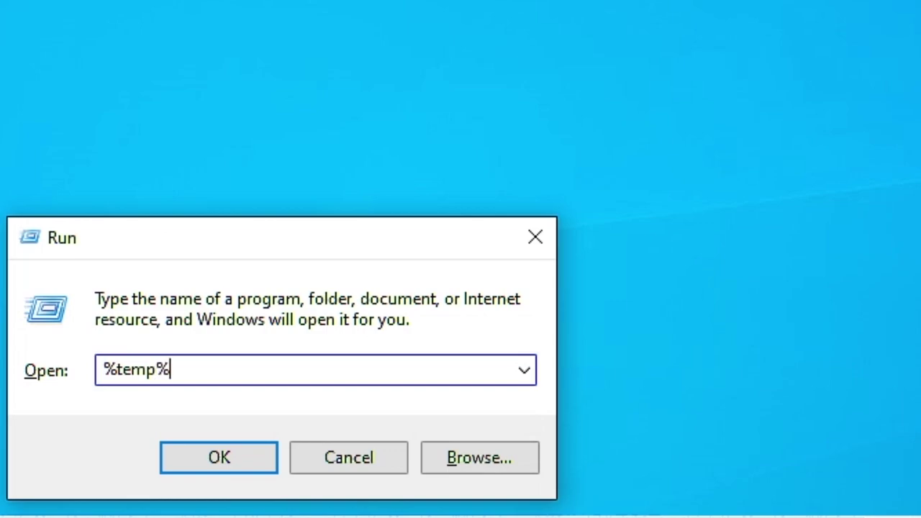
left_click(258, 465)
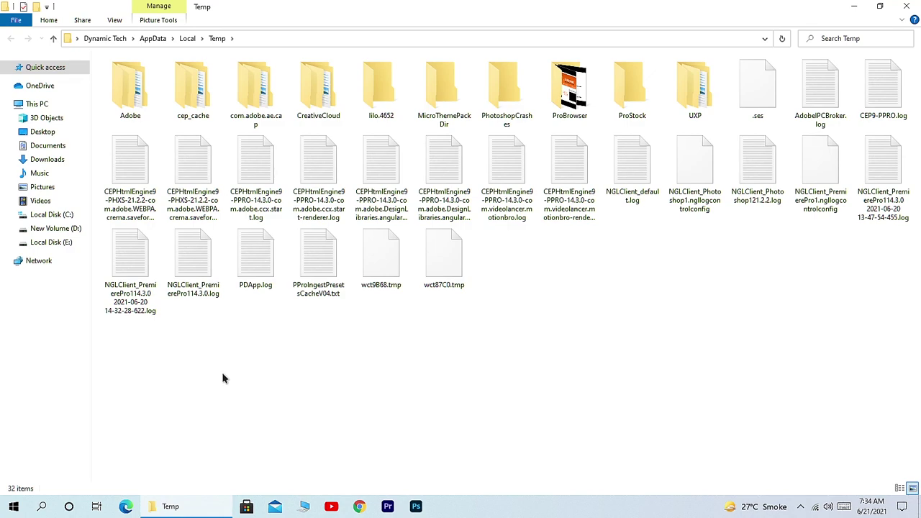
key("ctrl+a")
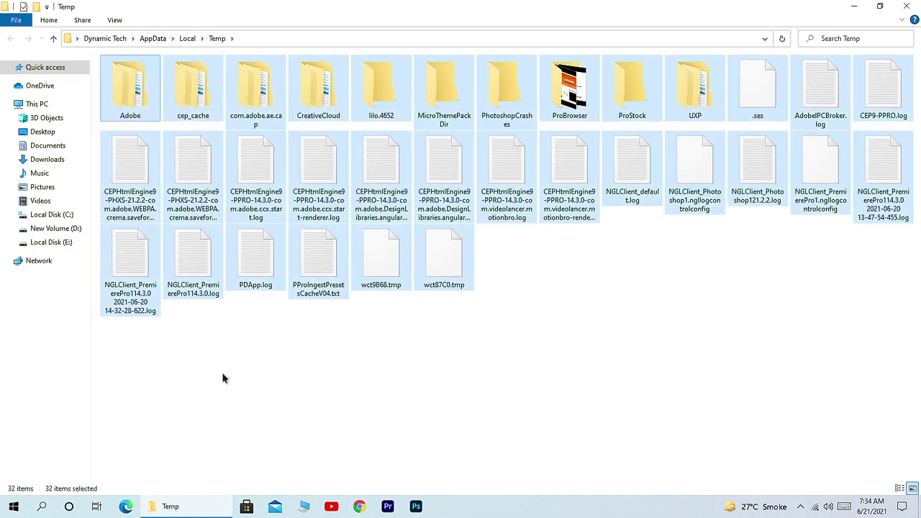
key("shift+Delete")
key("Return")
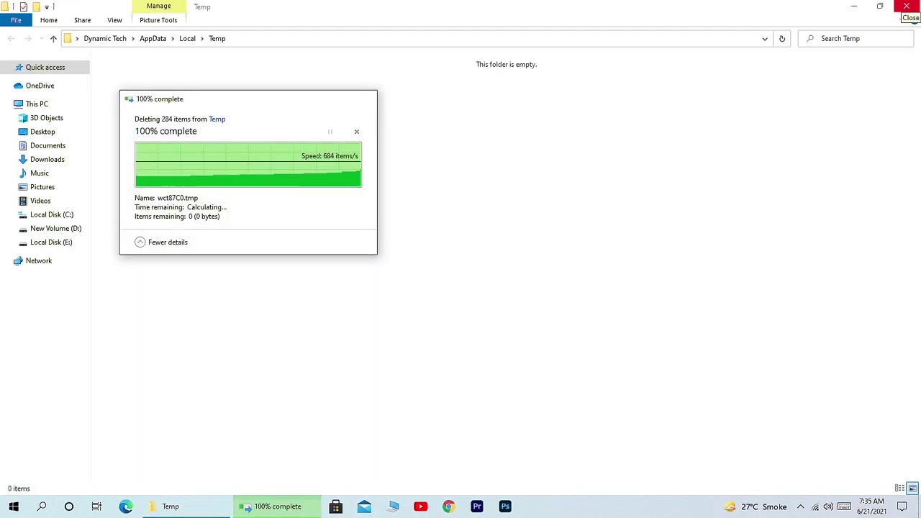
key("super+d")
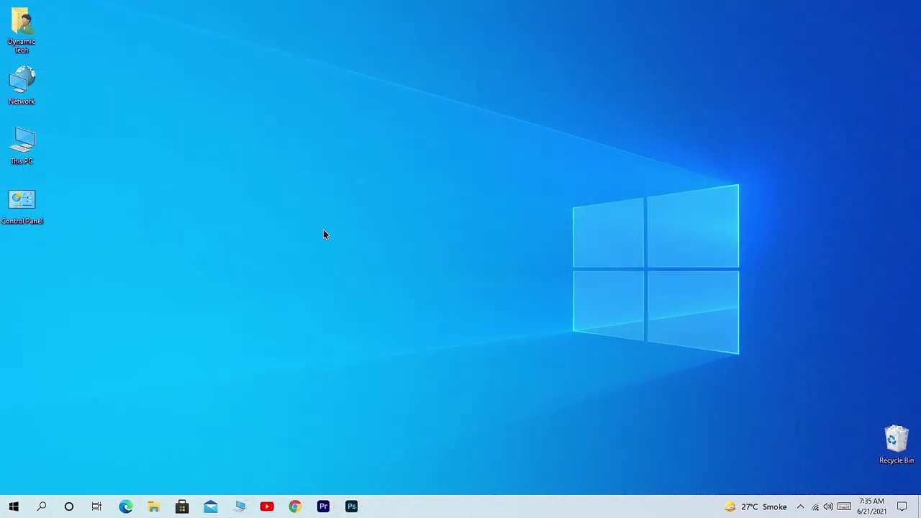
Step: Run Disk Cleanup on Local Disk (C:) from This PC and permanently delete the preselected file categories
double_click(22, 142)
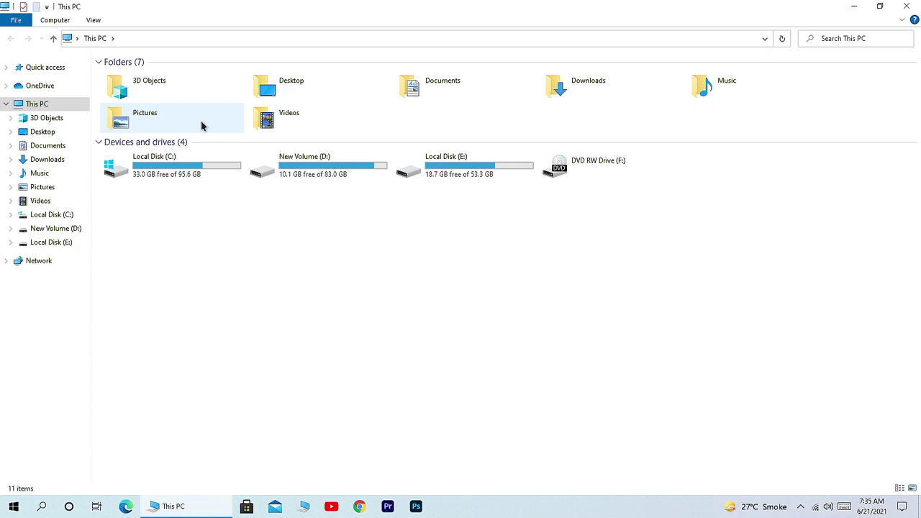
left_click(168, 176)
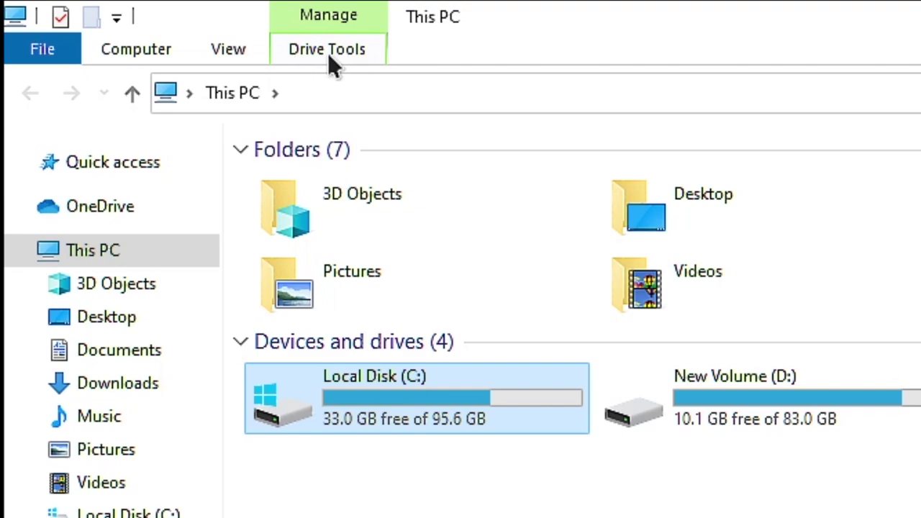
left_click(324, 52)
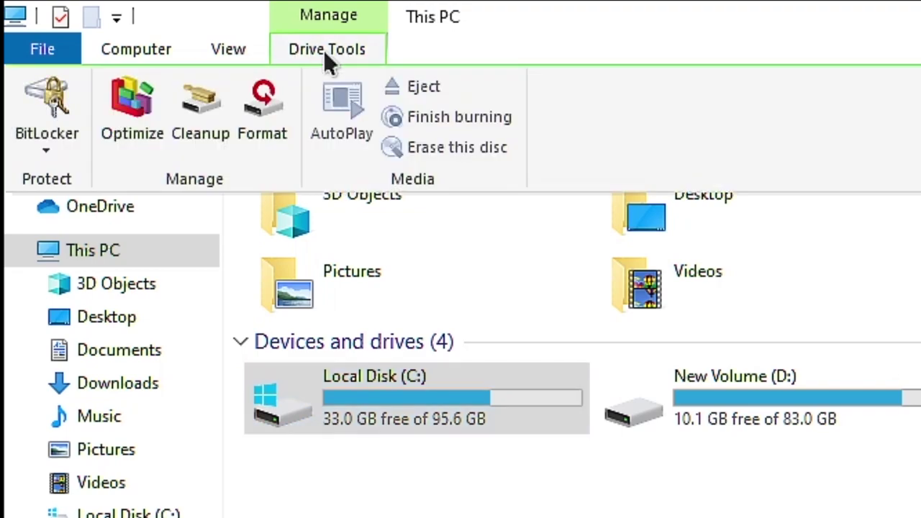
left_click(190, 113)
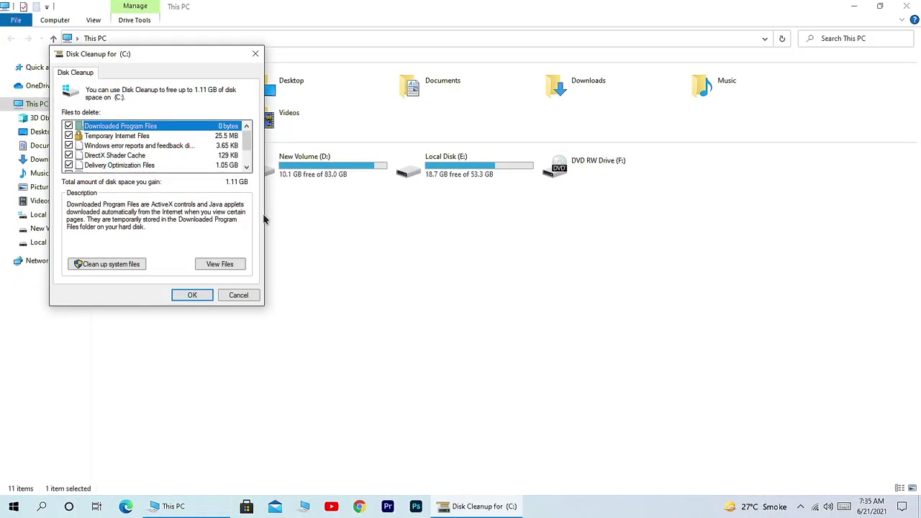
left_click(182, 296)
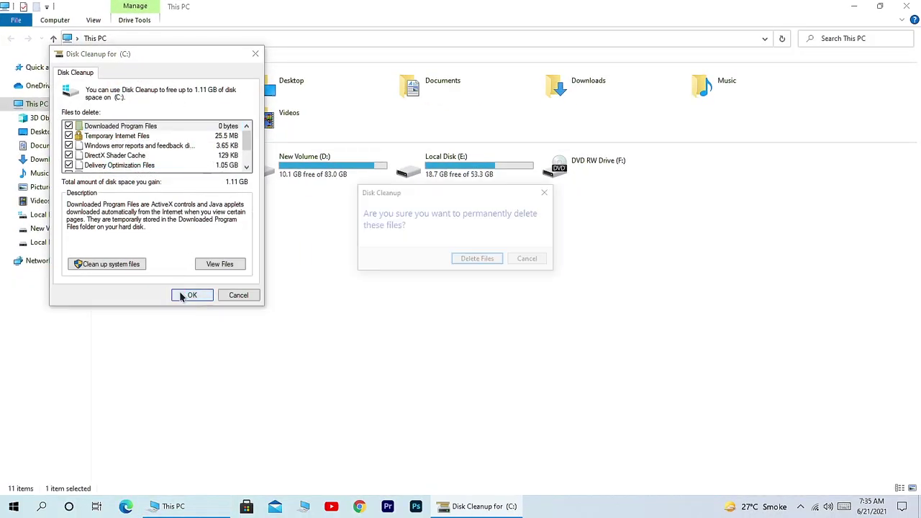
left_click(465, 265)
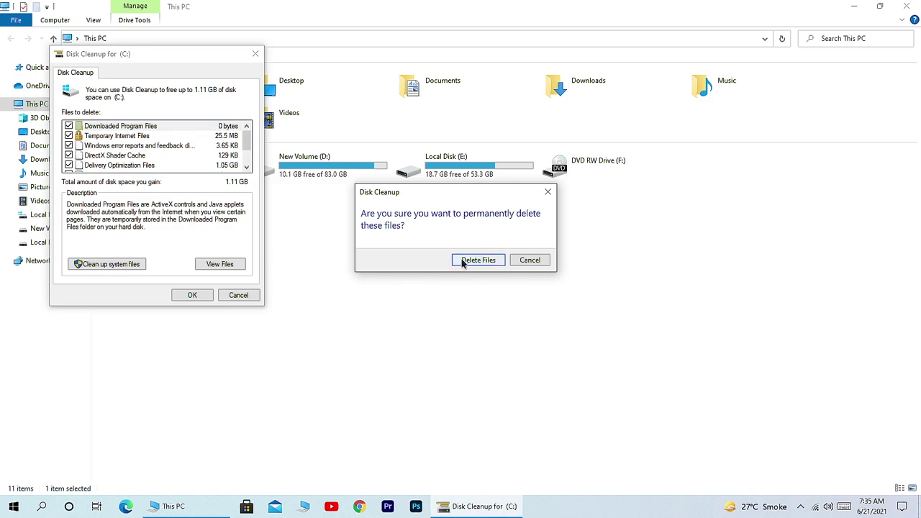
left_click(465, 260)
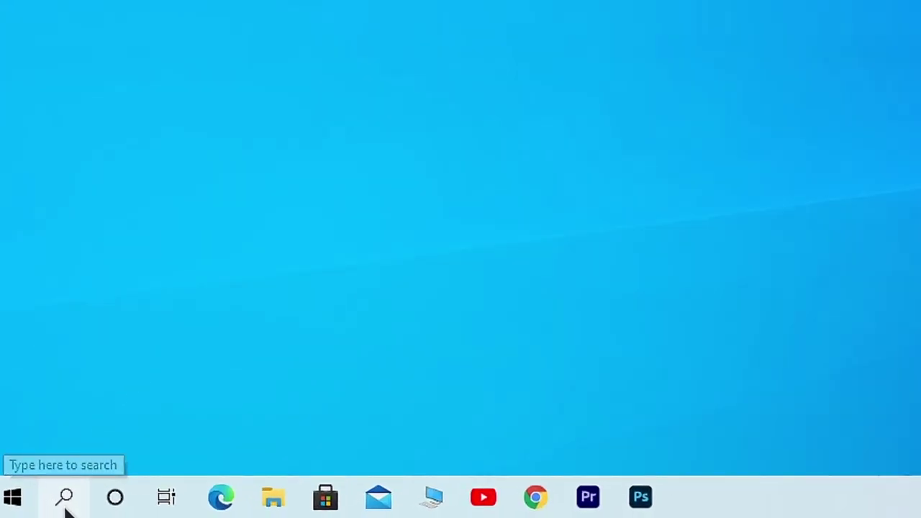
Step: Search Windows for regedit, launch Registry Editor and allow it to make changes to the device
left_click(41, 506)
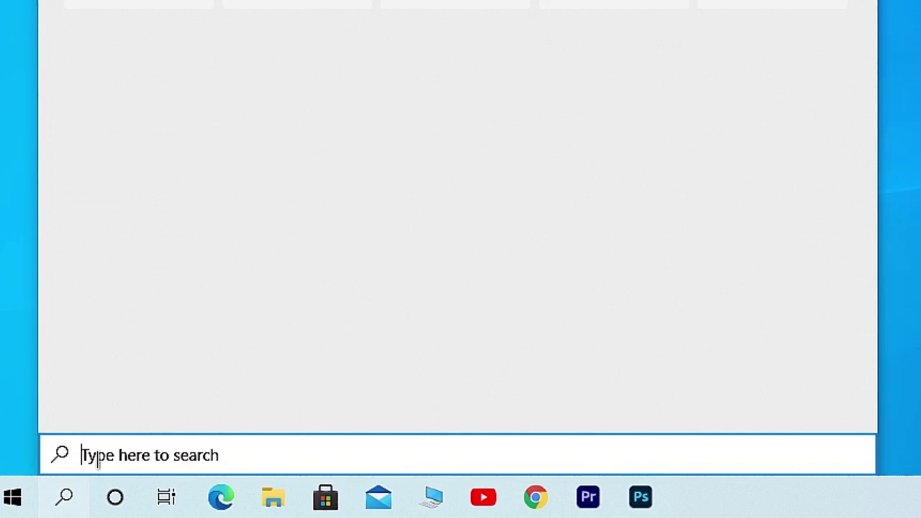
type("regedit")
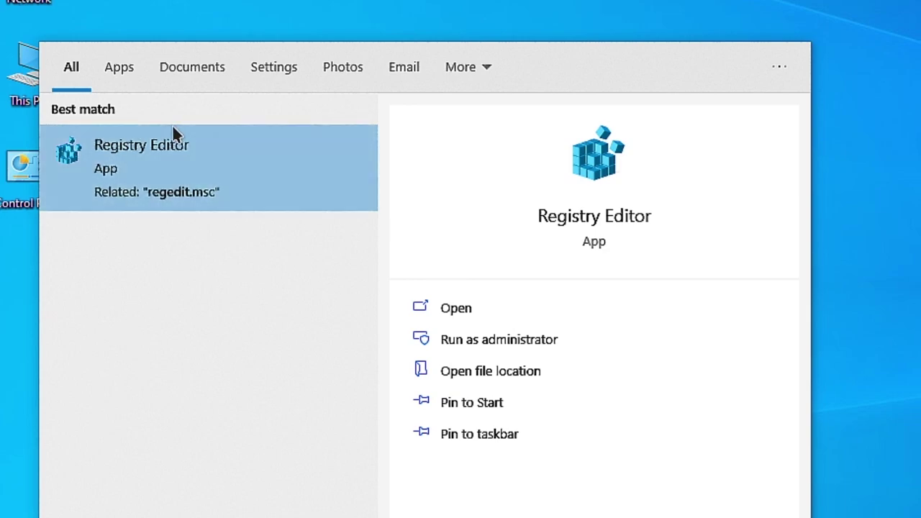
left_click(206, 191)
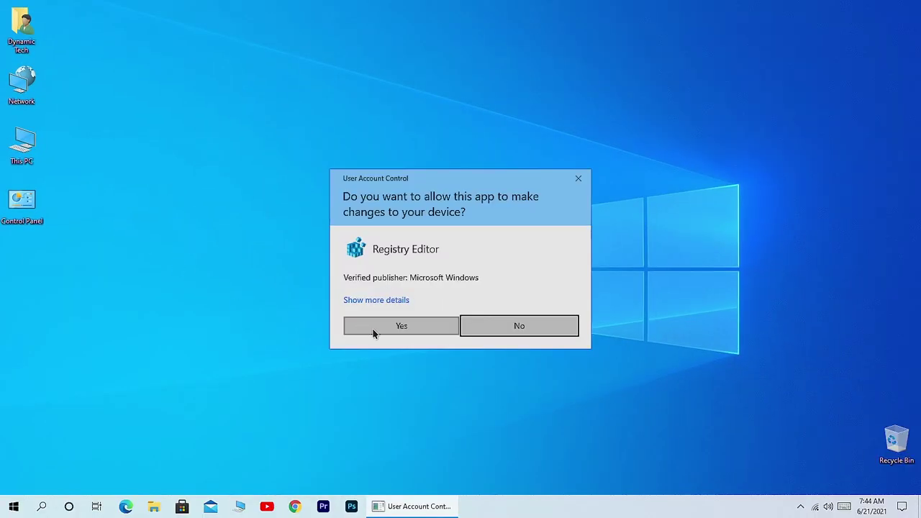
left_click(374, 333)
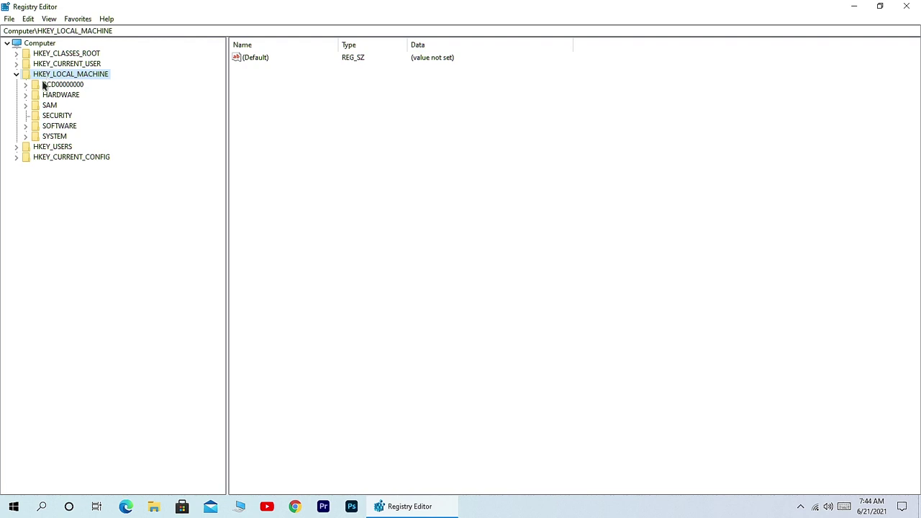
Step: Expand the registry tree under HKEY_LOCAL_MACHINE to SOFTWARE\Microsoft\Windows NT\CurrentVersion
left_click(26, 127)
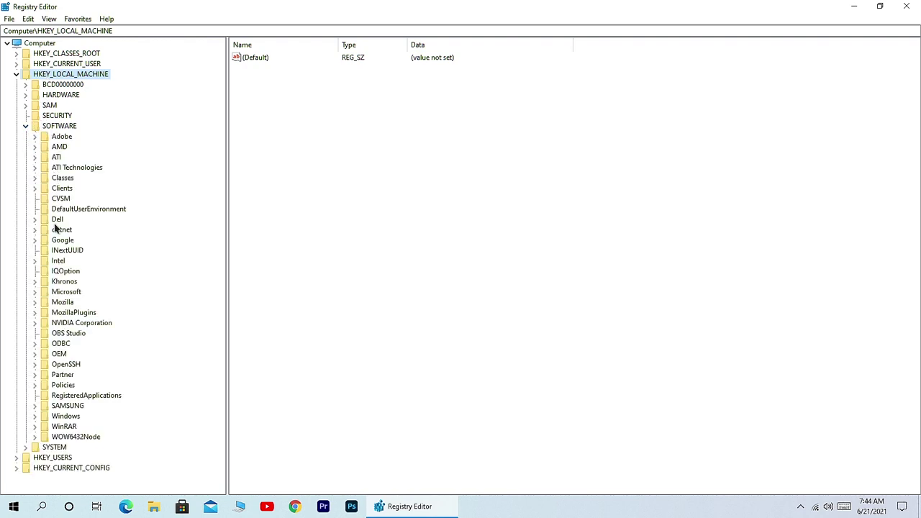
left_click(35, 292)
scroll(44, 170, "down", 13)
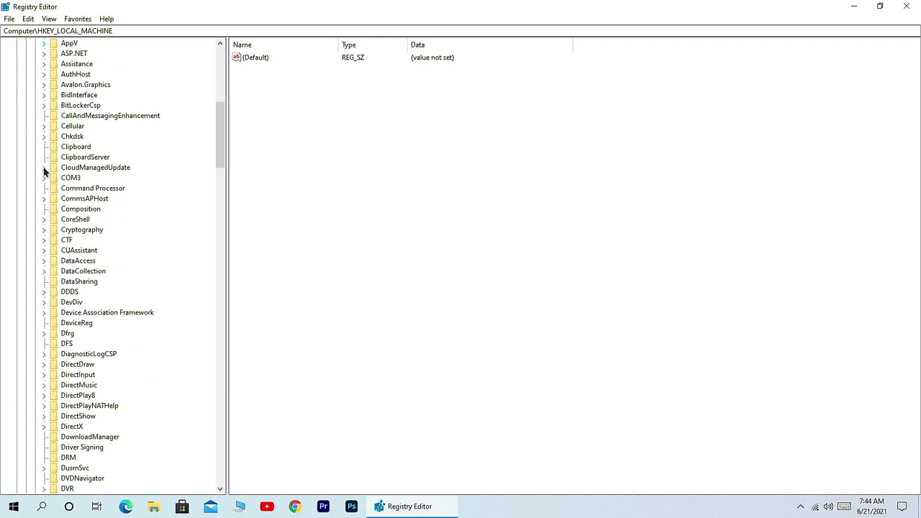
scroll(43, 171, "down", 18)
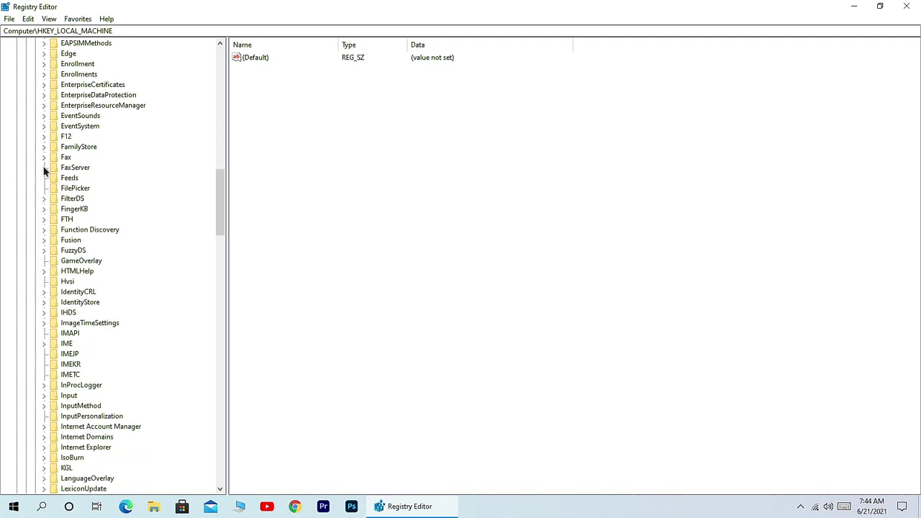
scroll(44, 171, "down", 20)
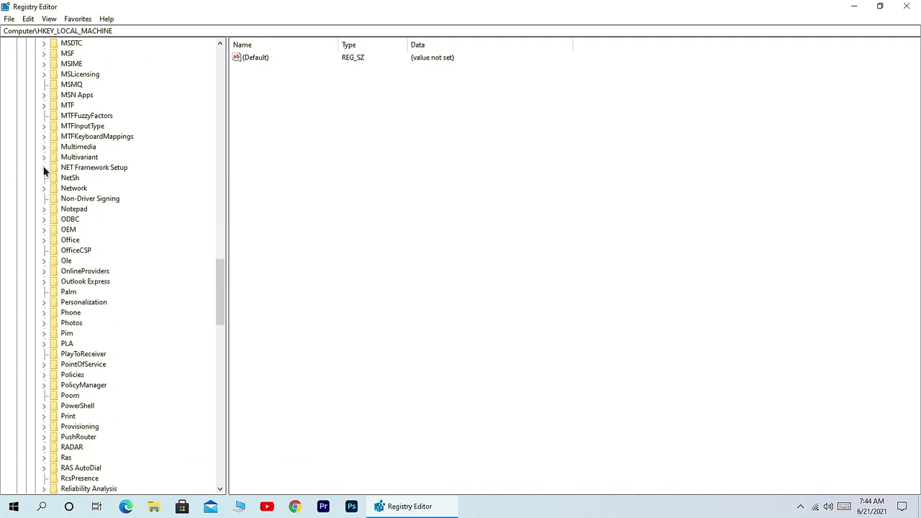
scroll(44, 171, "down", 8)
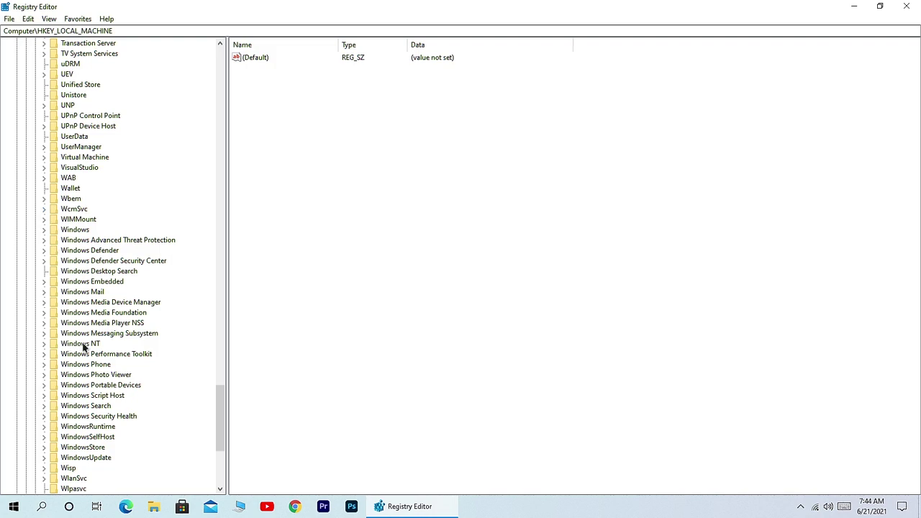
left_click(75, 346)
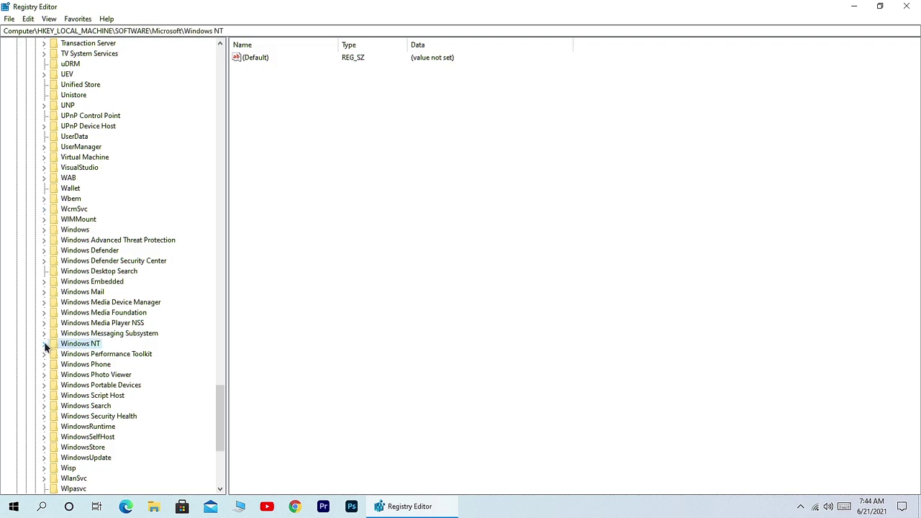
left_click(45, 344)
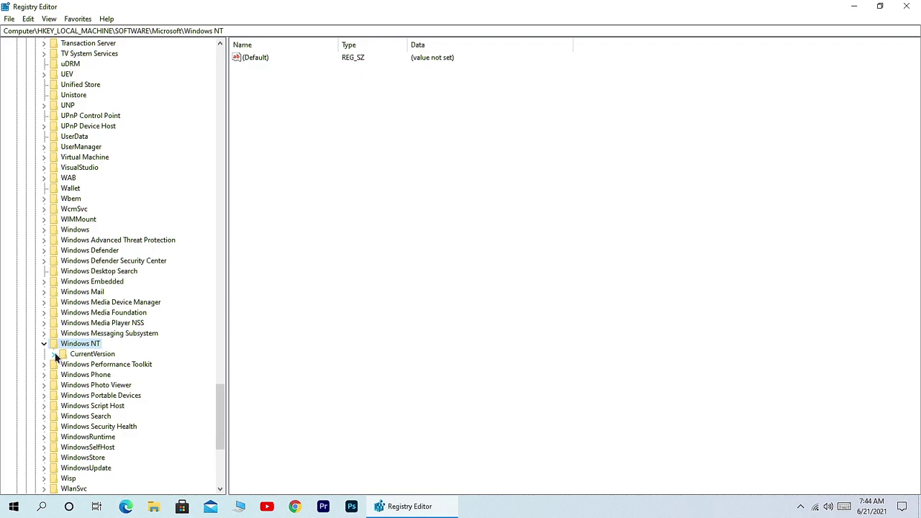
left_click(54, 354)
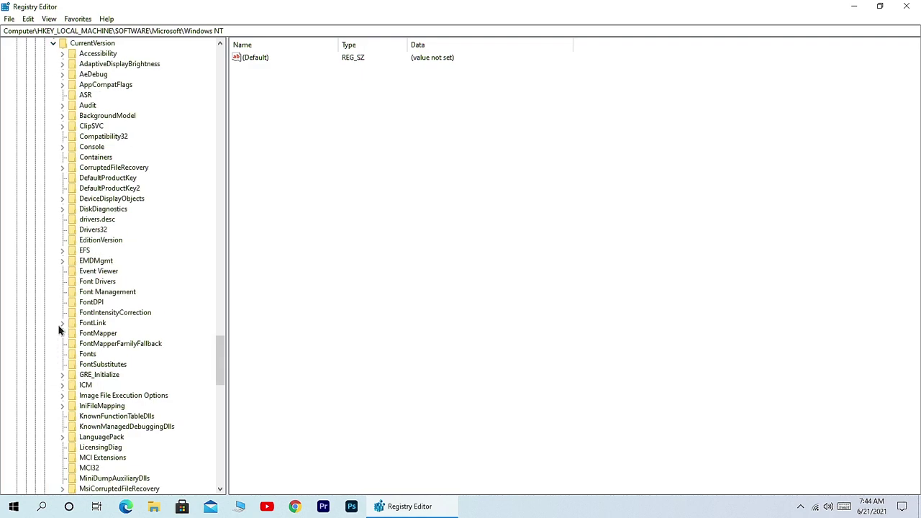
Step: Expand the Multimedia key under CurrentVersion and select its SystemProfile subkey
scroll(80, 157, "down", 5)
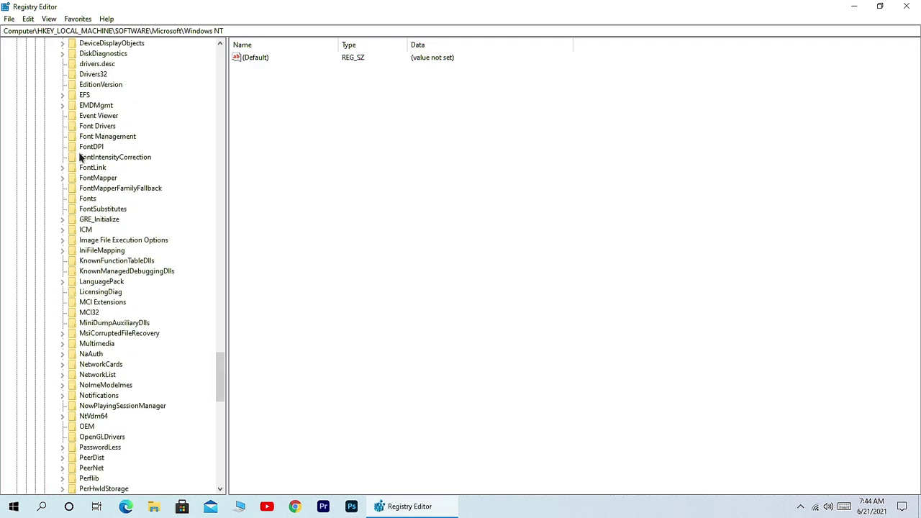
left_click(72, 343)
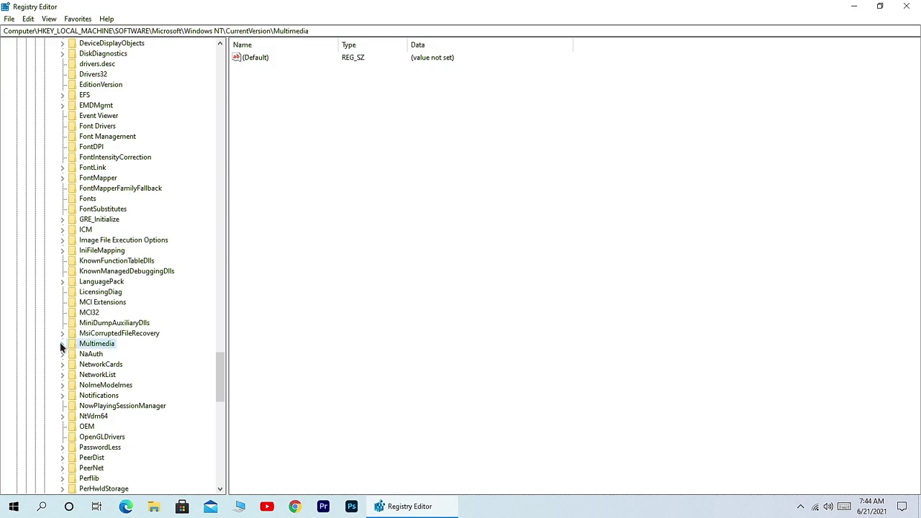
left_click(60, 343)
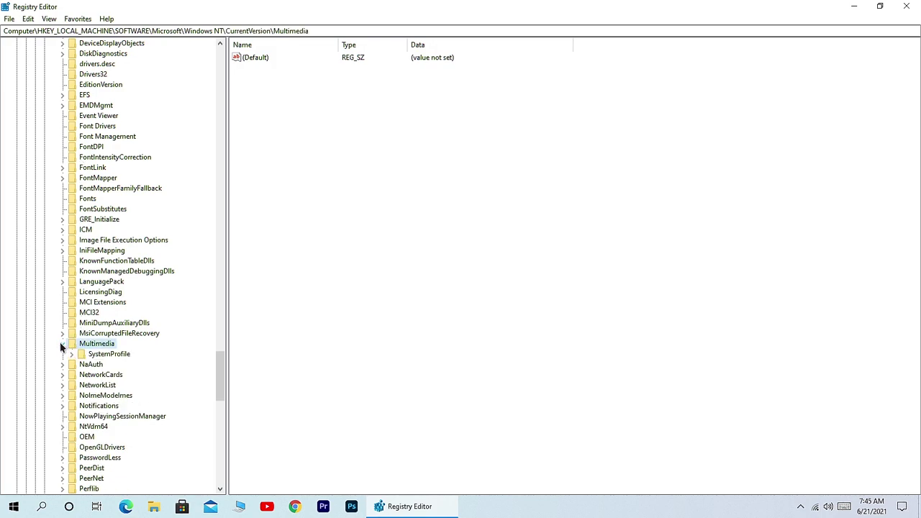
left_click(109, 354)
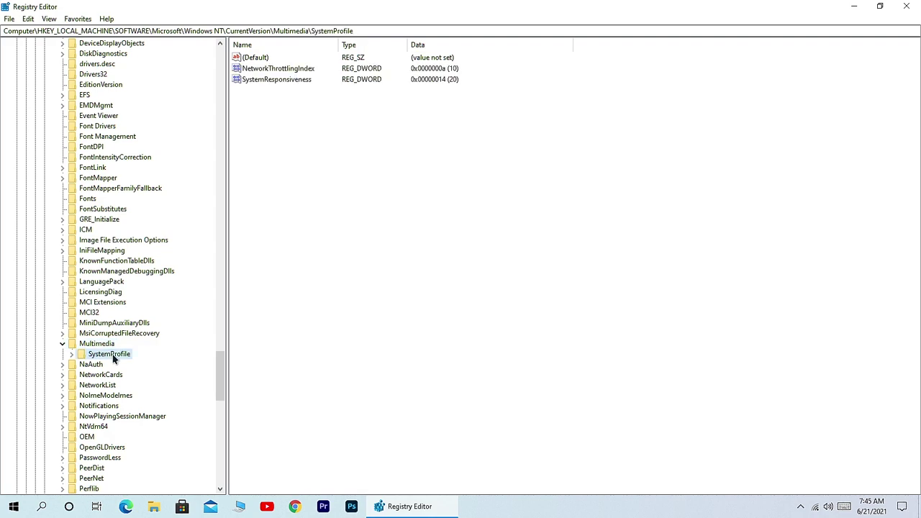
Step: Open the SystemResponsiveness value for editing and accept it with hexadecimal data 14
double_click(272, 79)
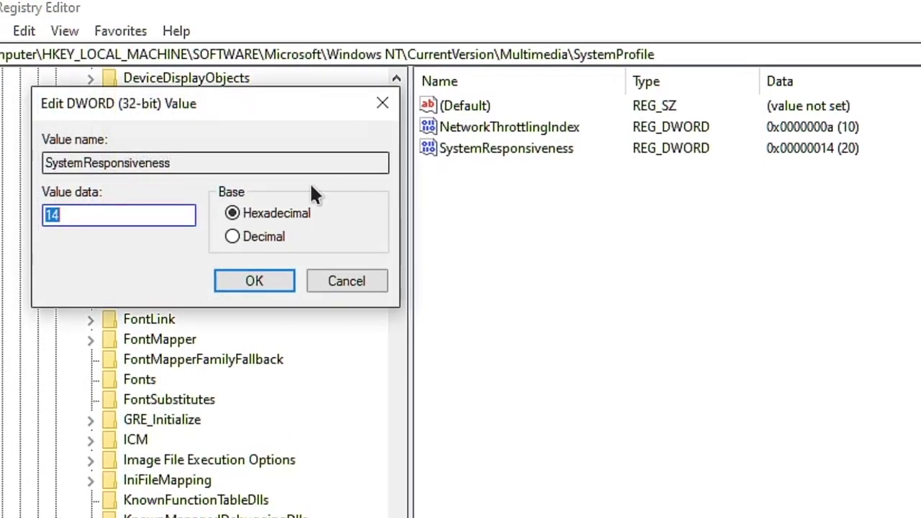
left_click(112, 216)
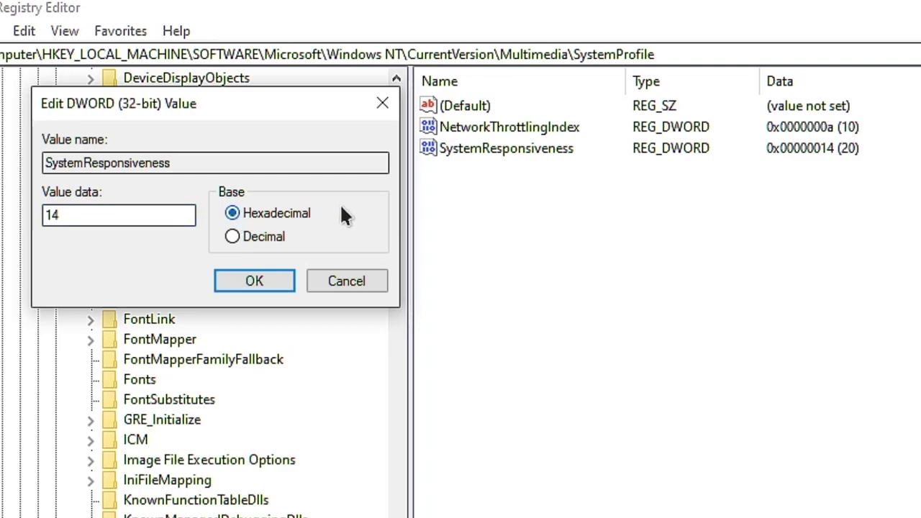
left_click(249, 282)
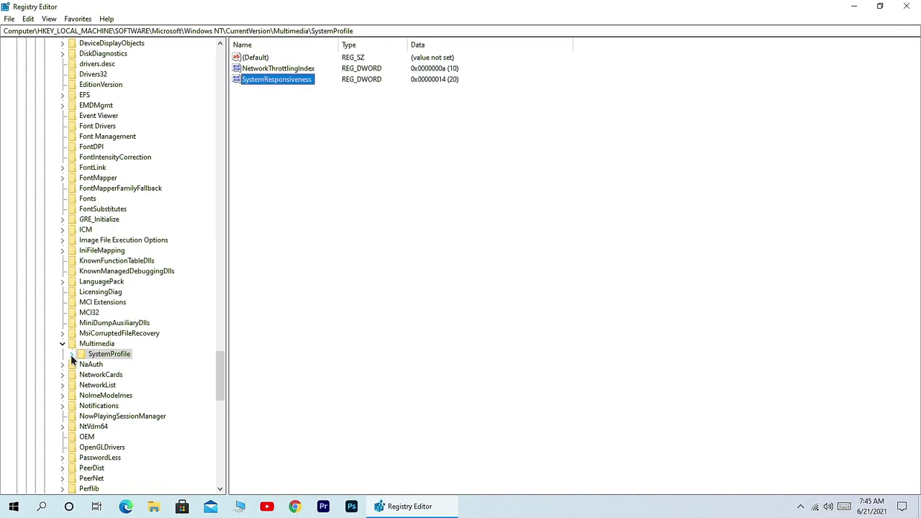
Step: Expand the SystemProfile key and its Tasks subkey, and select the Games key
left_click(72, 355)
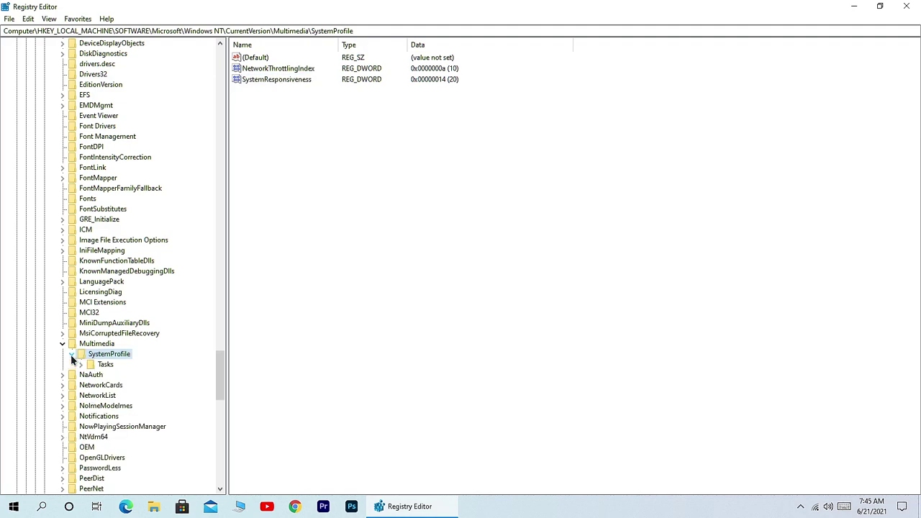
left_click(81, 364)
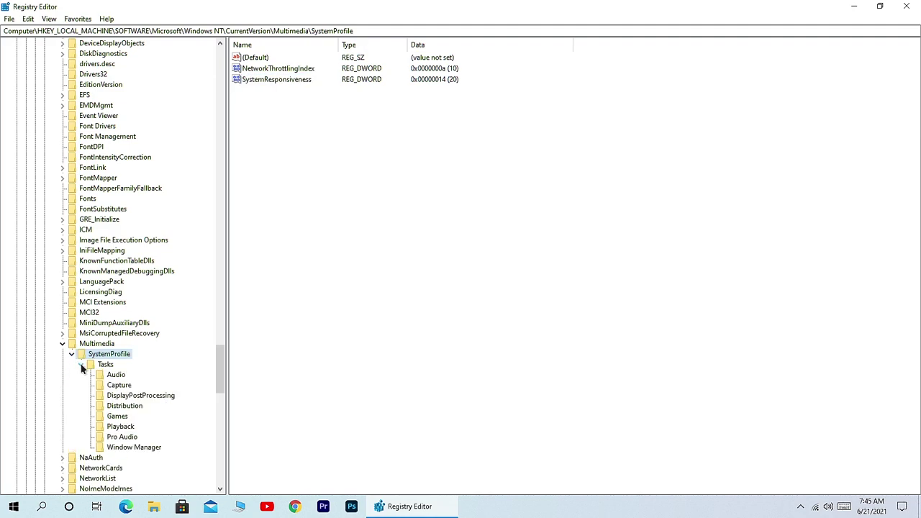
left_click(108, 419)
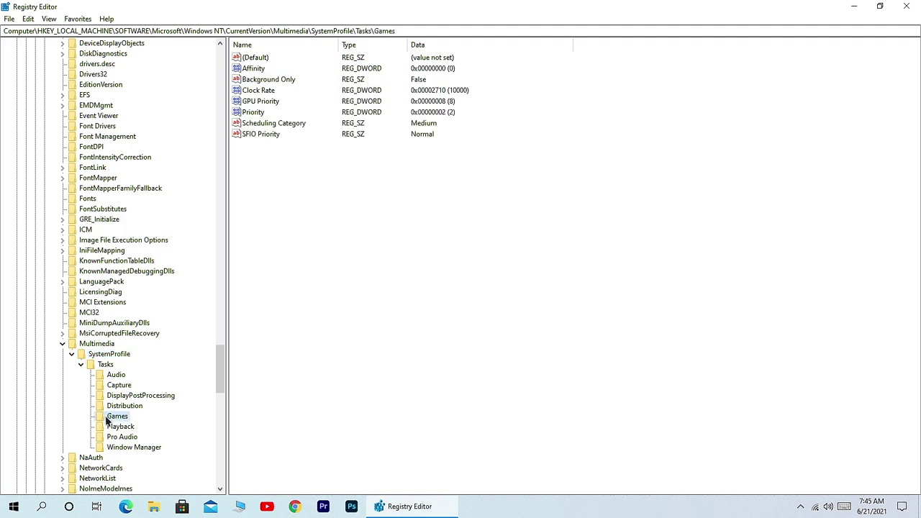
Step: Open the GPU Priority and Priority values of the Games key for editing and confirm each one
double_click(267, 101)
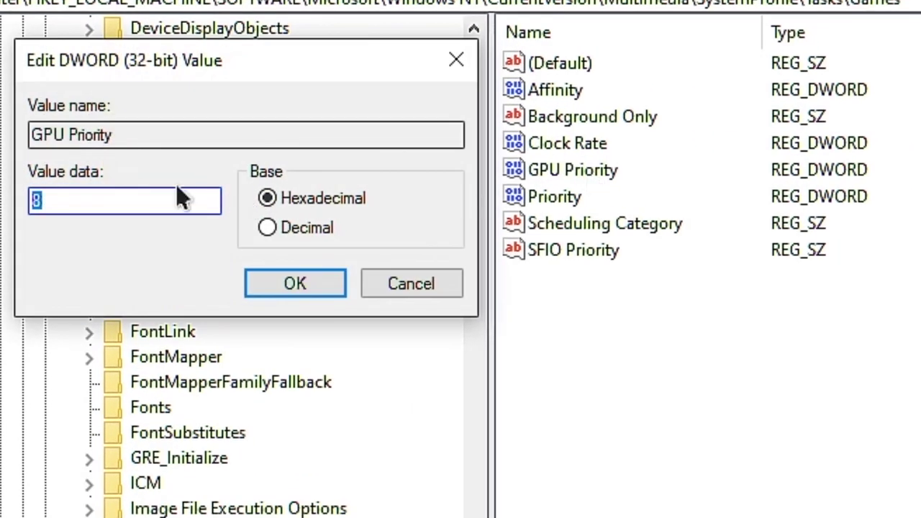
left_click(133, 200)
left_click(277, 285)
double_click(555, 198)
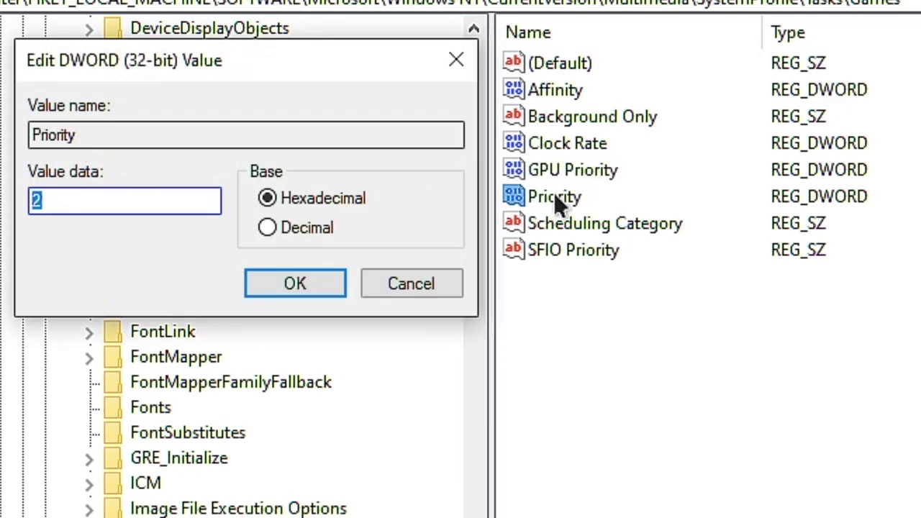
left_click(144, 203)
left_click(293, 287)
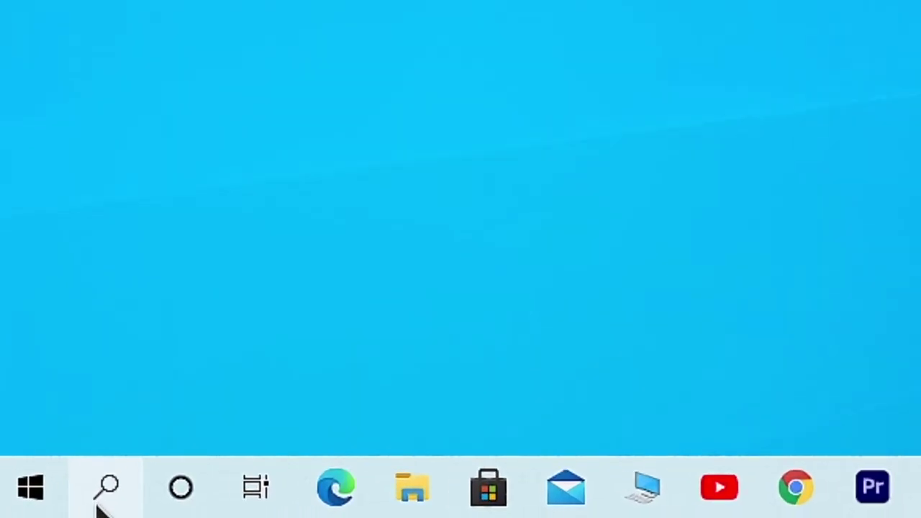
Step: Search Windows for msconfig and launch System Configuration
left_click(40, 508)
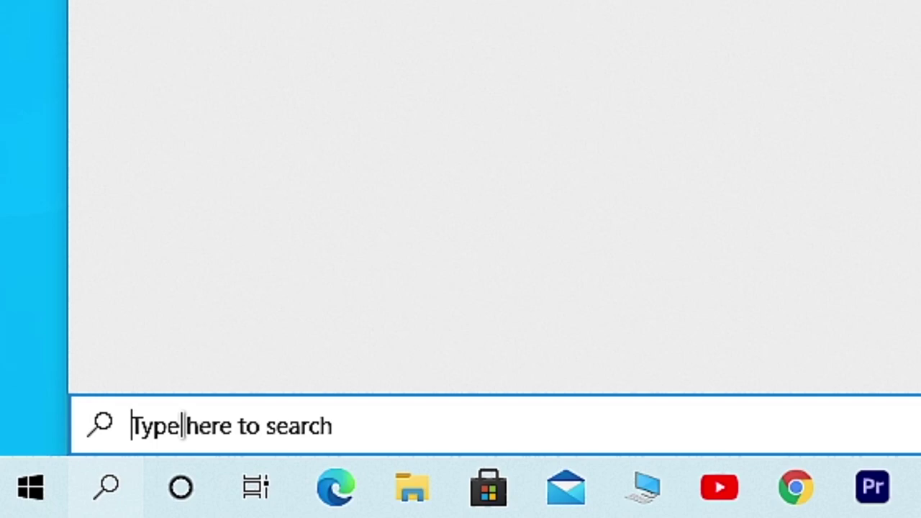
type("mscon")
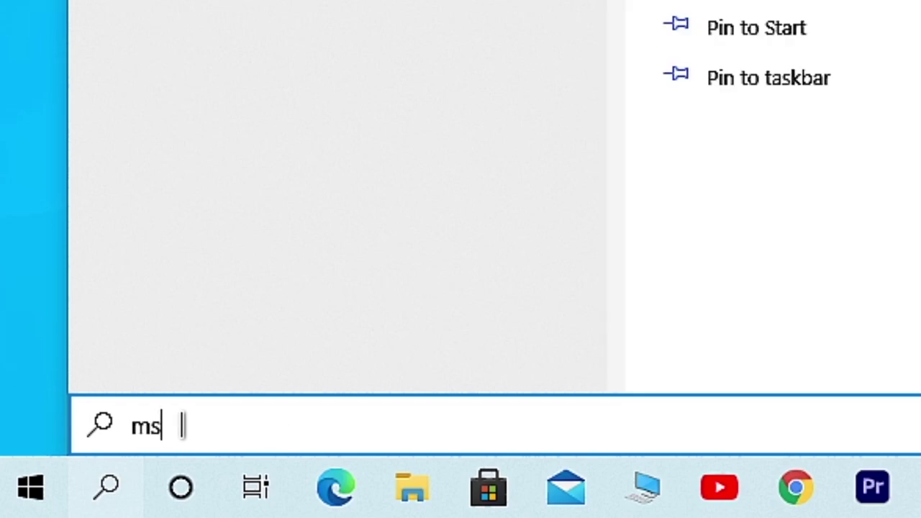
type("fig")
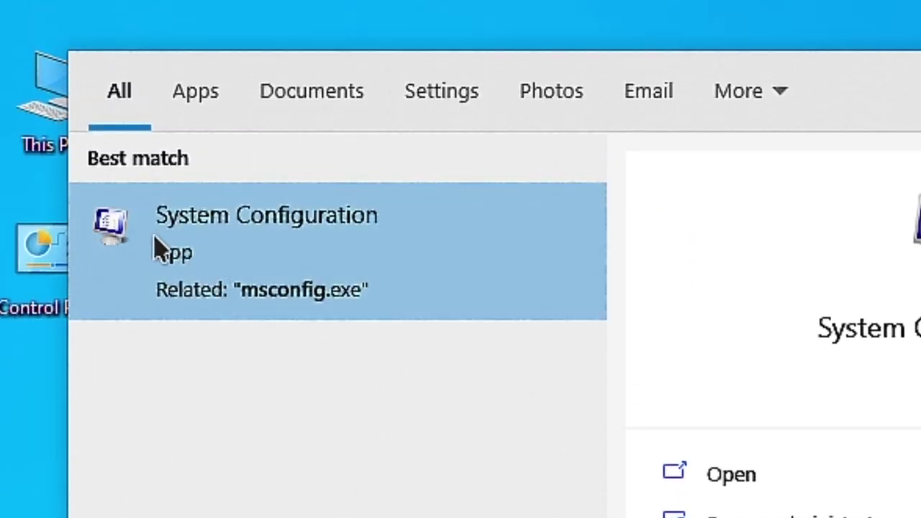
left_click(338, 261)
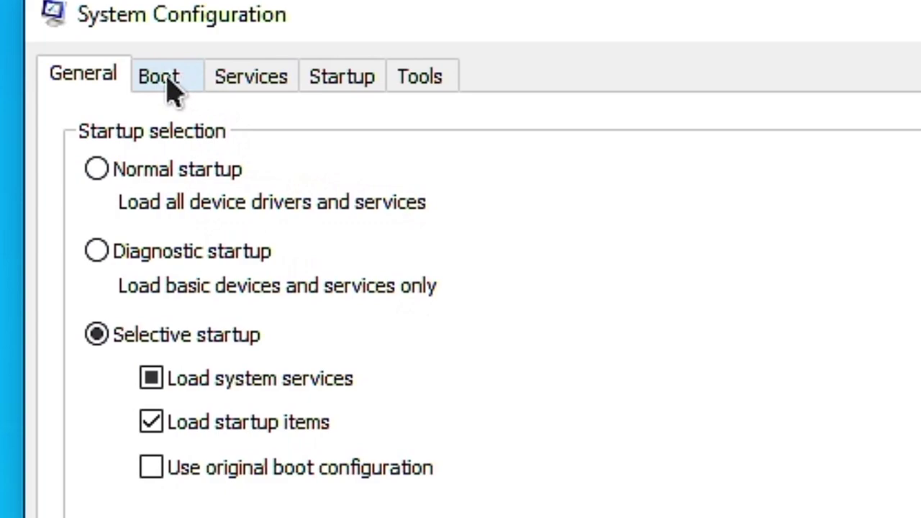
Step: In the advanced boot options, enable Number of processors with 2, toggle Maximum memory and confirm the settings
left_click(340, 164)
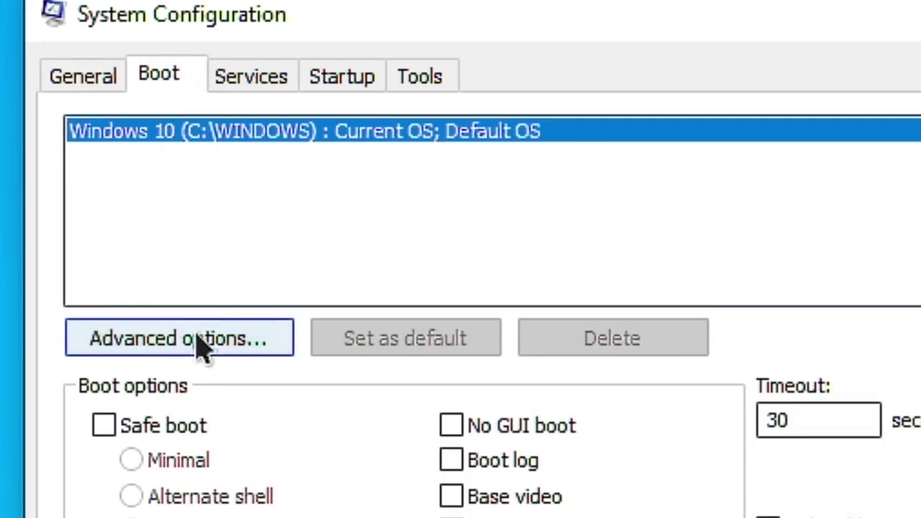
left_click(171, 338)
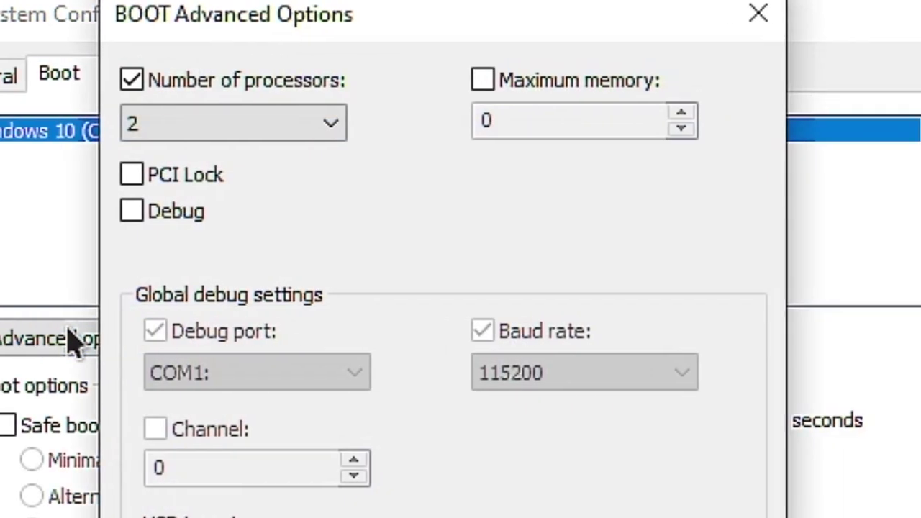
left_click(132, 80)
left_click(132, 80)
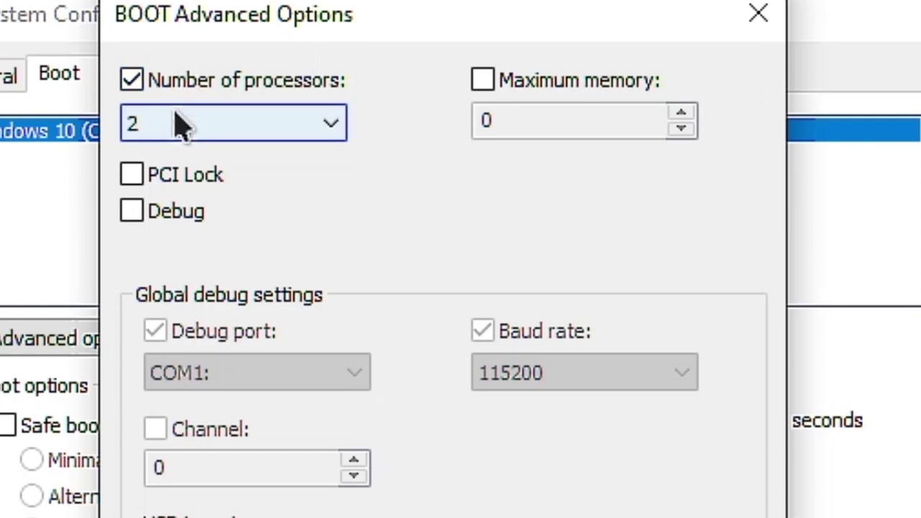
left_click(483, 81)
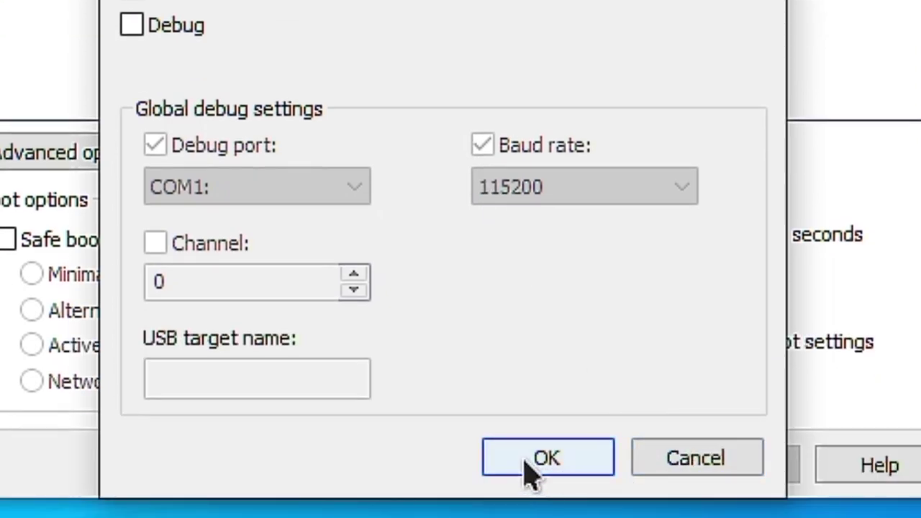
left_click(532, 461)
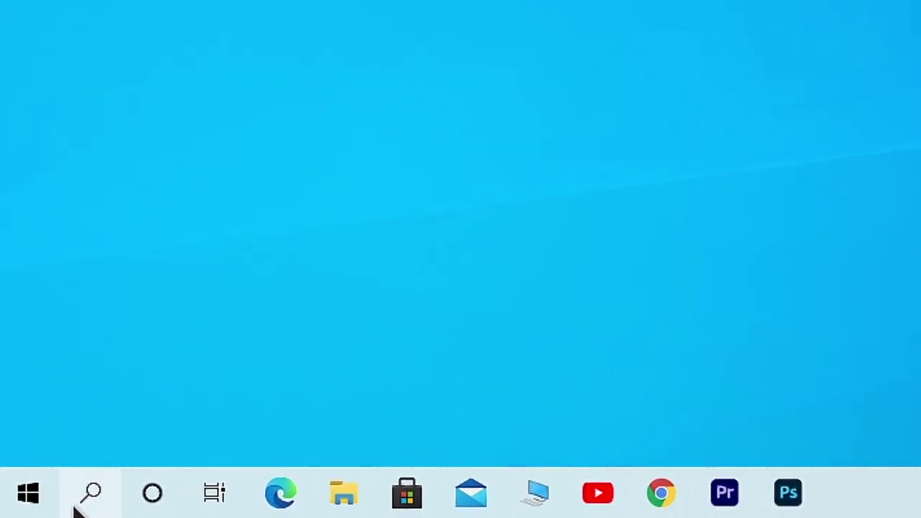
Step: Search Windows for "adjust performance" and open the settings for the appearance and performance of Windows
left_click(55, 505)
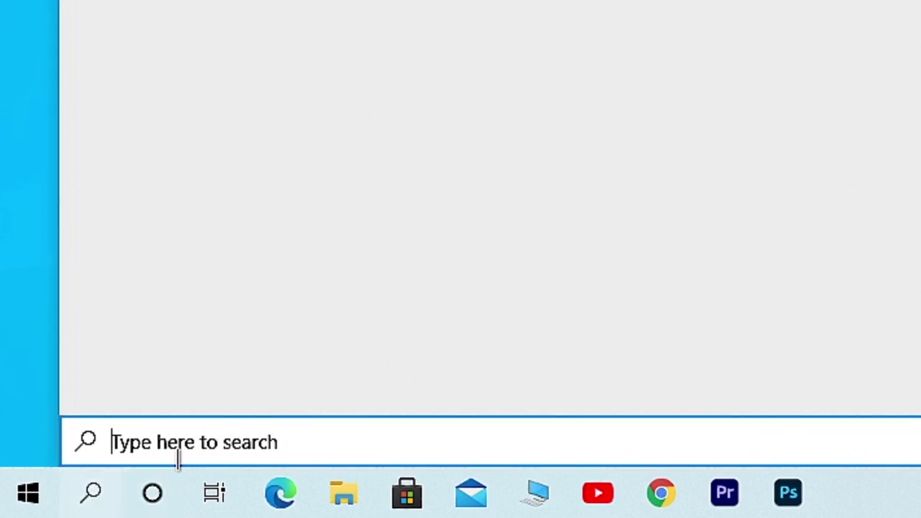
type("adjust")
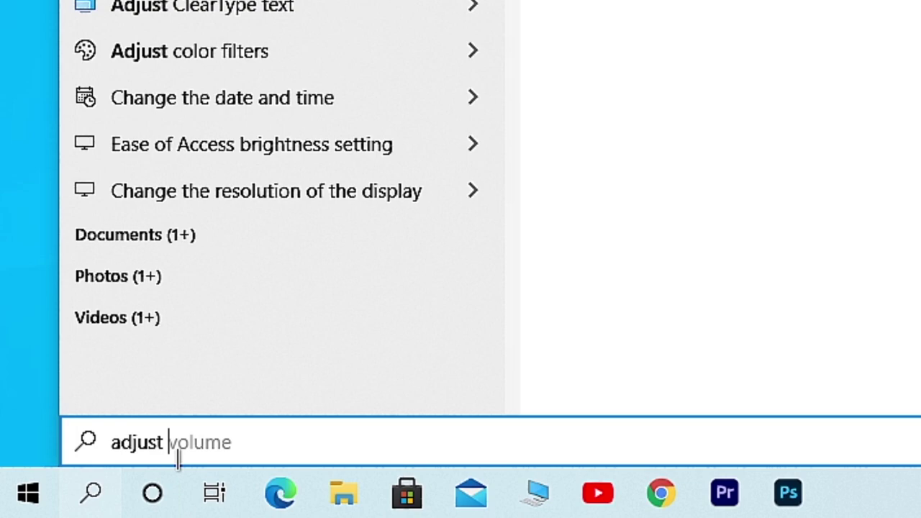
type(" perform")
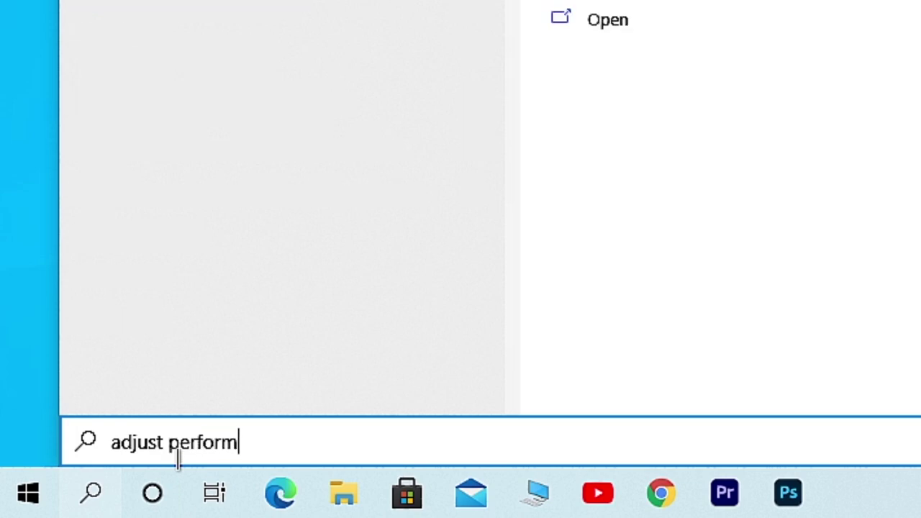
type("ance")
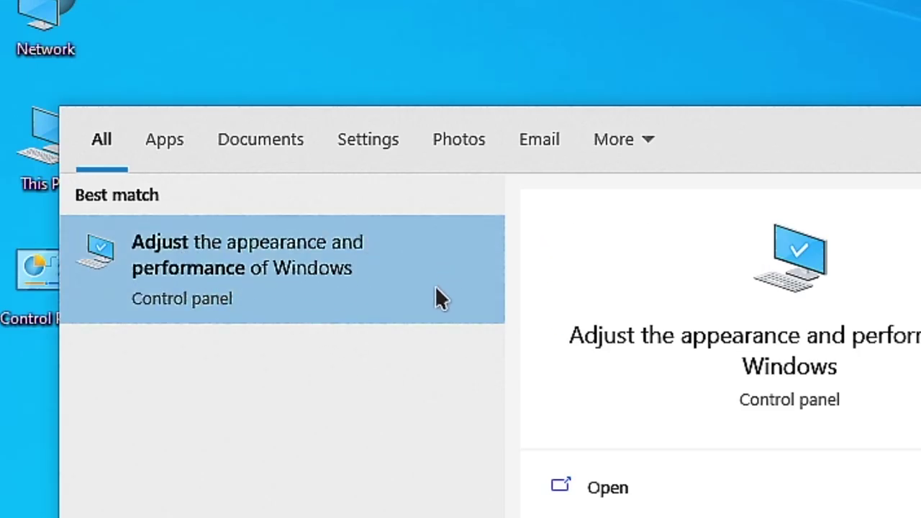
left_click(264, 282)
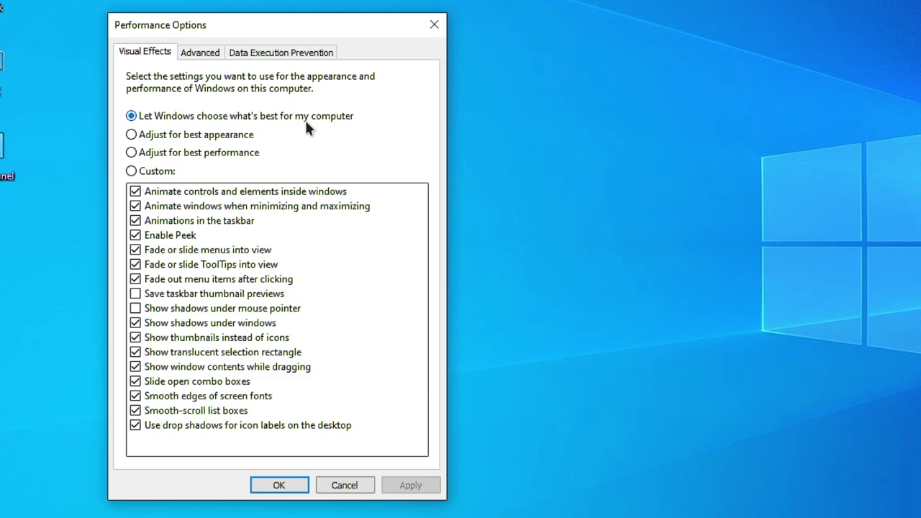
Step: Set the visual effects to Adjust for best performance, apply the change and close Performance Options
left_click(131, 153)
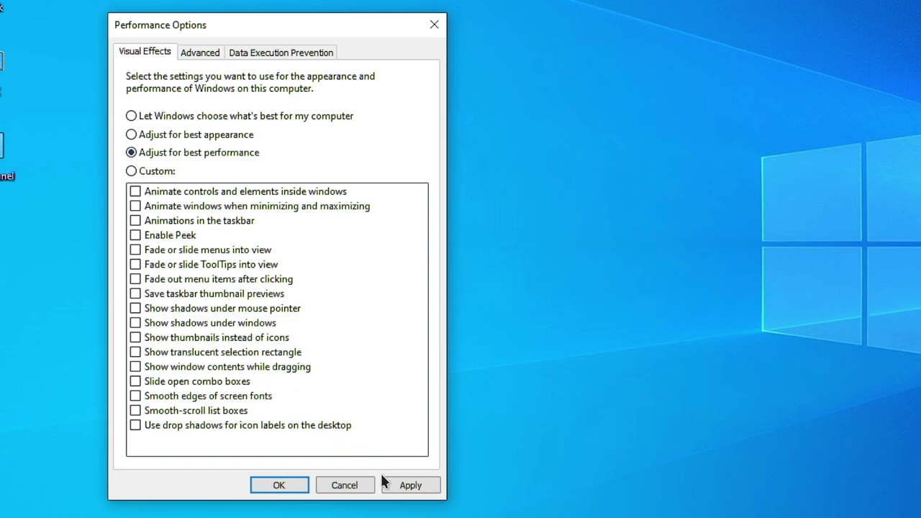
left_click(392, 486)
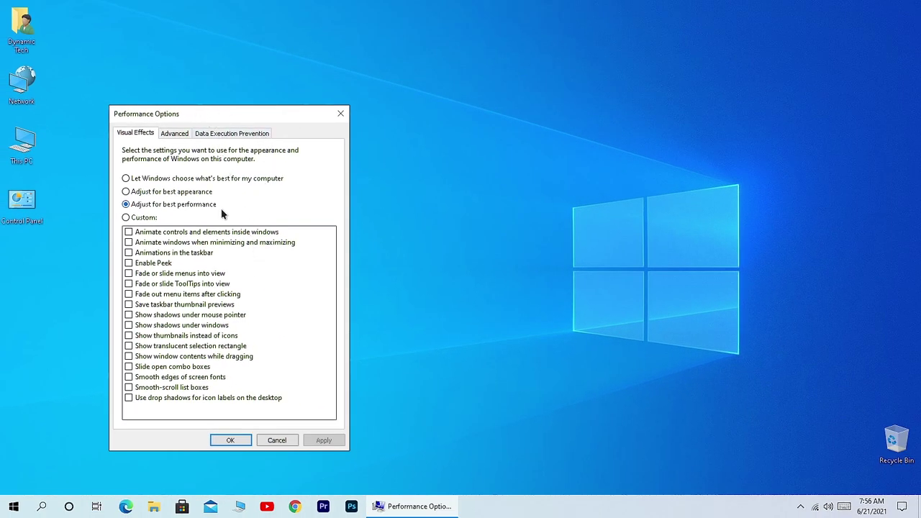
left_click_drag(216, 122, 461, 98)
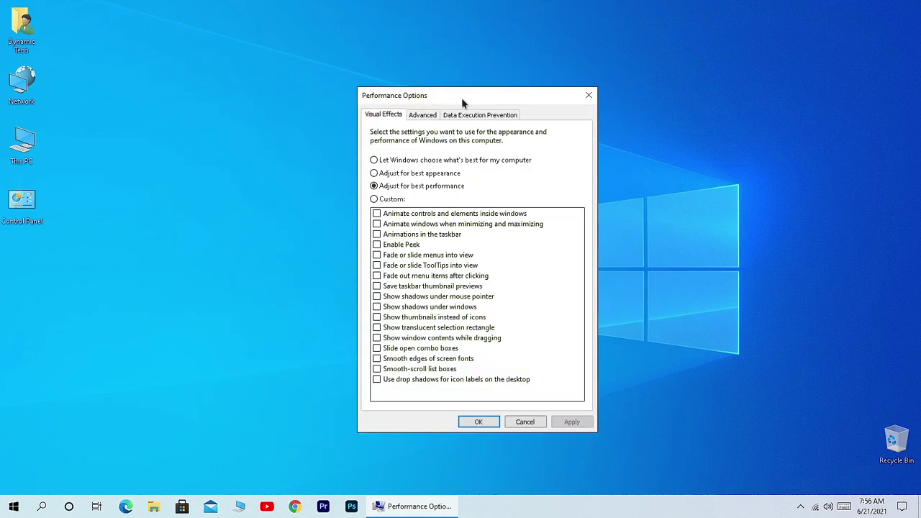
left_click(589, 96)
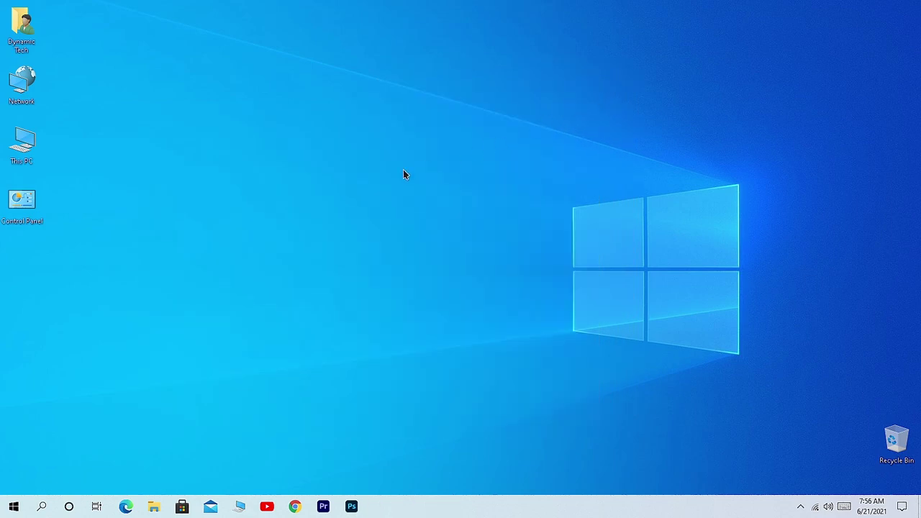
Step: Select Local Disk (C:) in This PC, open Optimize Drives and start optimizing the C: drive
double_click(21, 148)
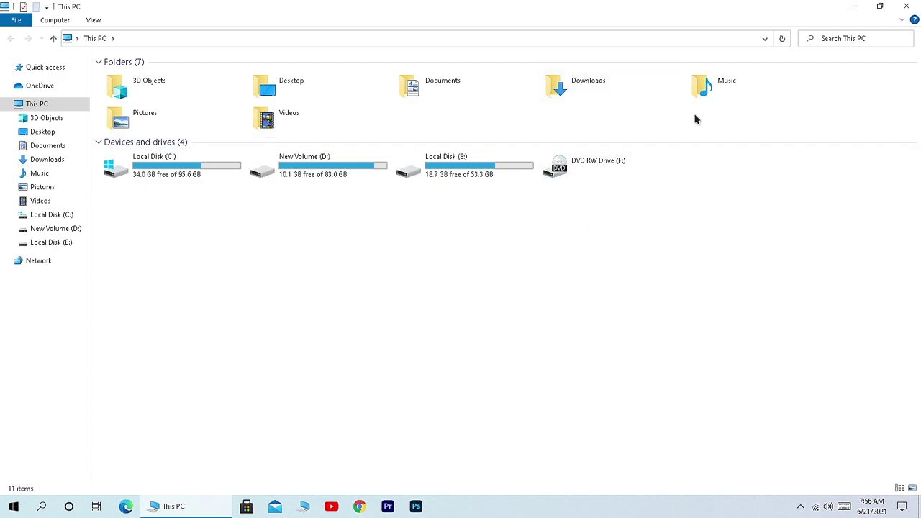
left_click(851, 6)
left_click(171, 166)
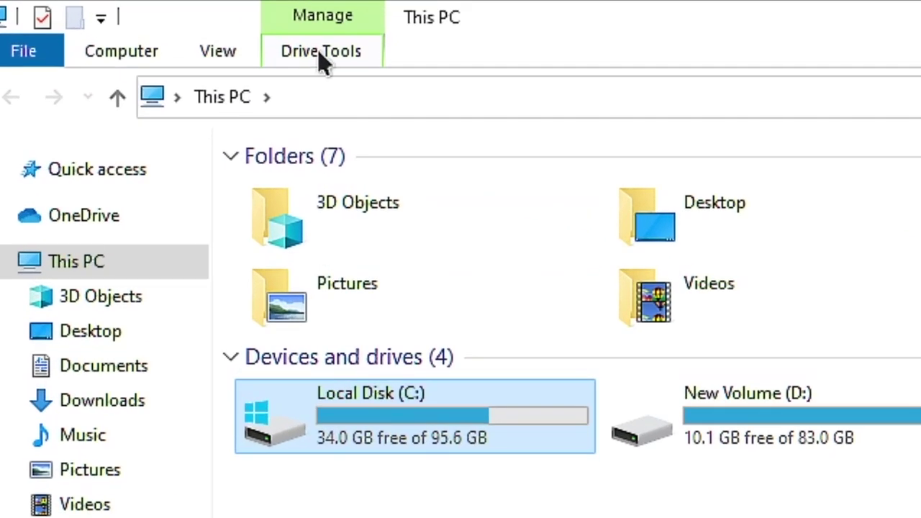
left_click(288, 63)
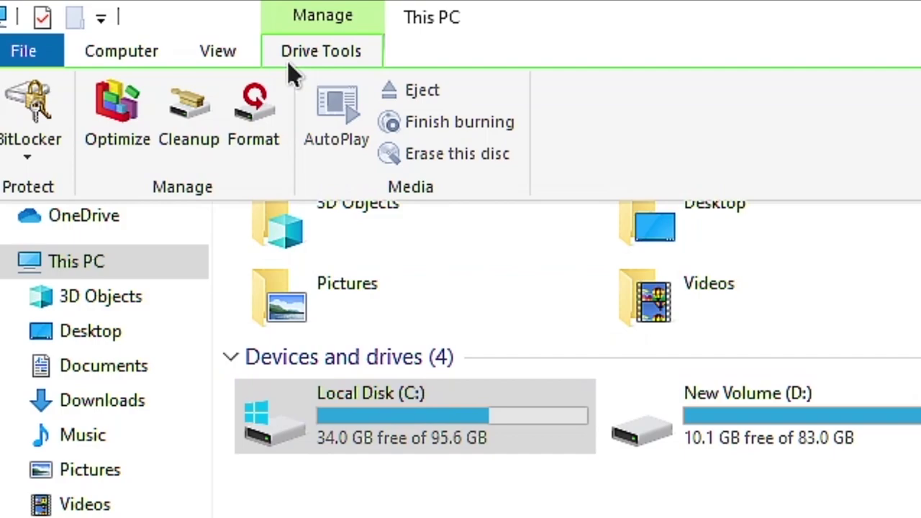
left_click(114, 124)
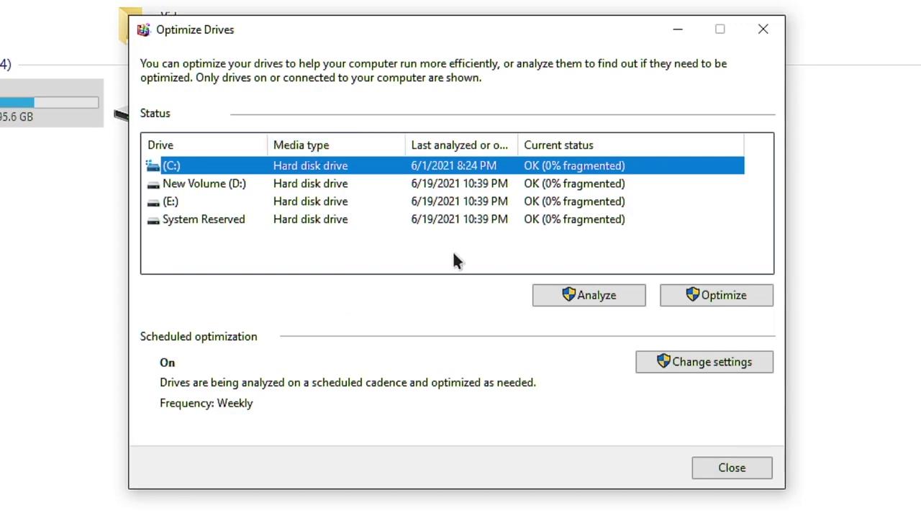
left_click(720, 296)
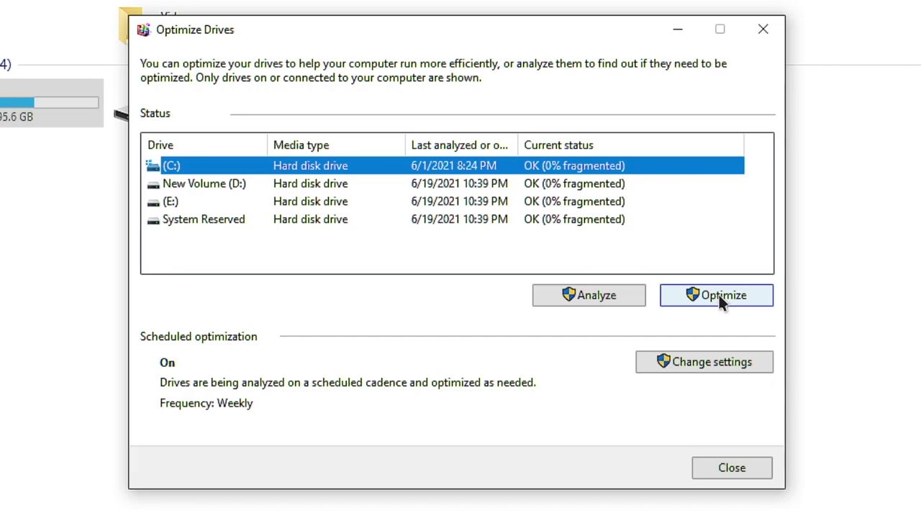